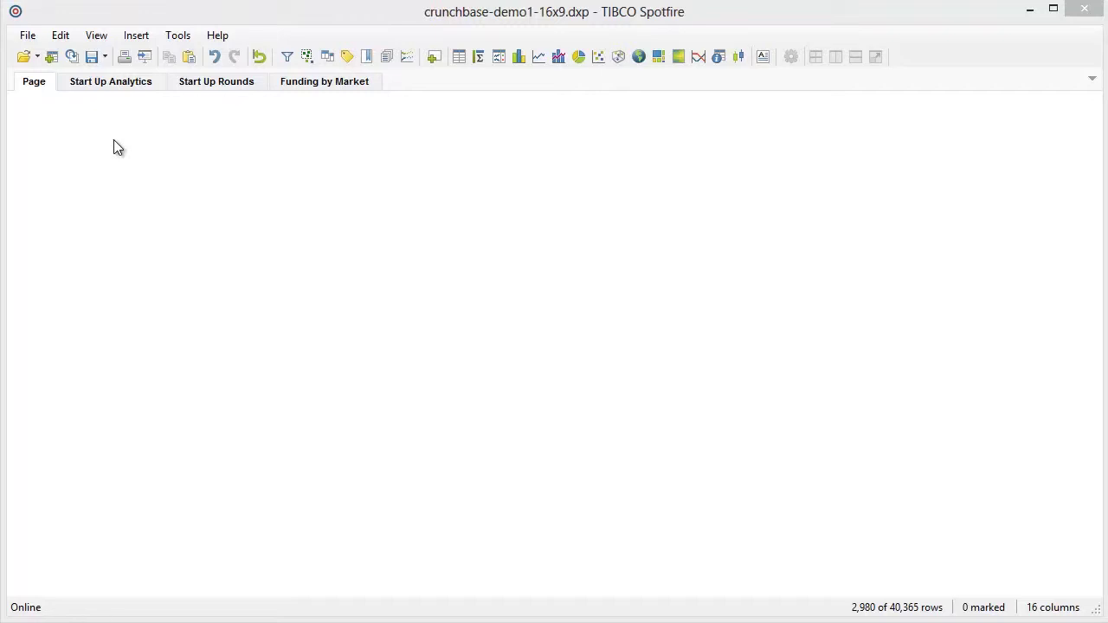
# - Add a data table from an Excel file, reviewing the previewed columns of Sheet2 and importing it
pyautogui.click(52, 57)
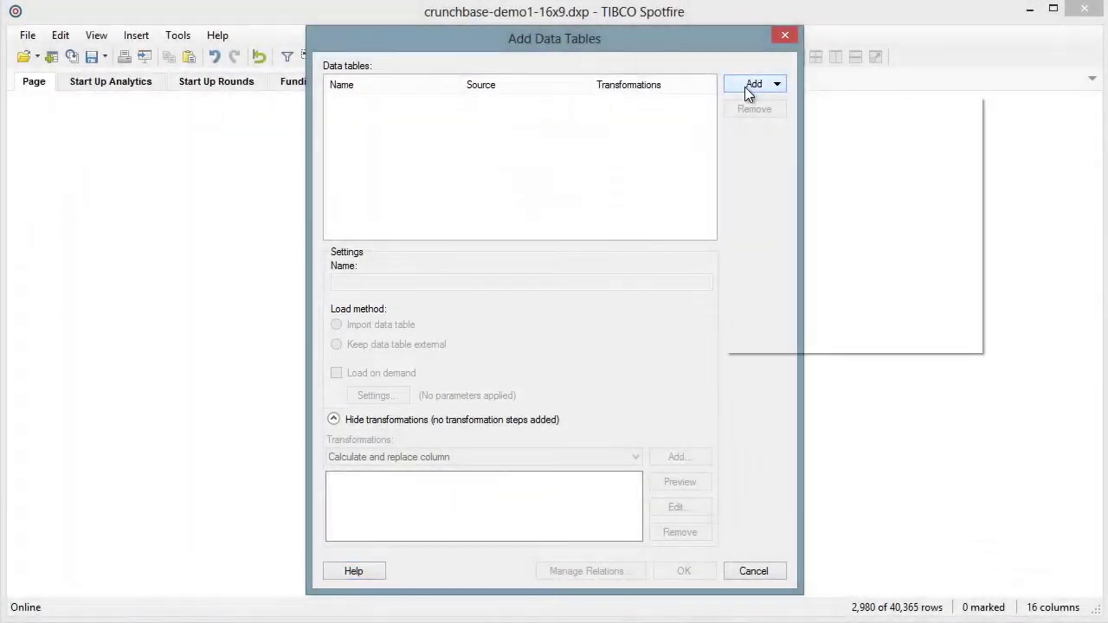
pyautogui.click(744, 87)
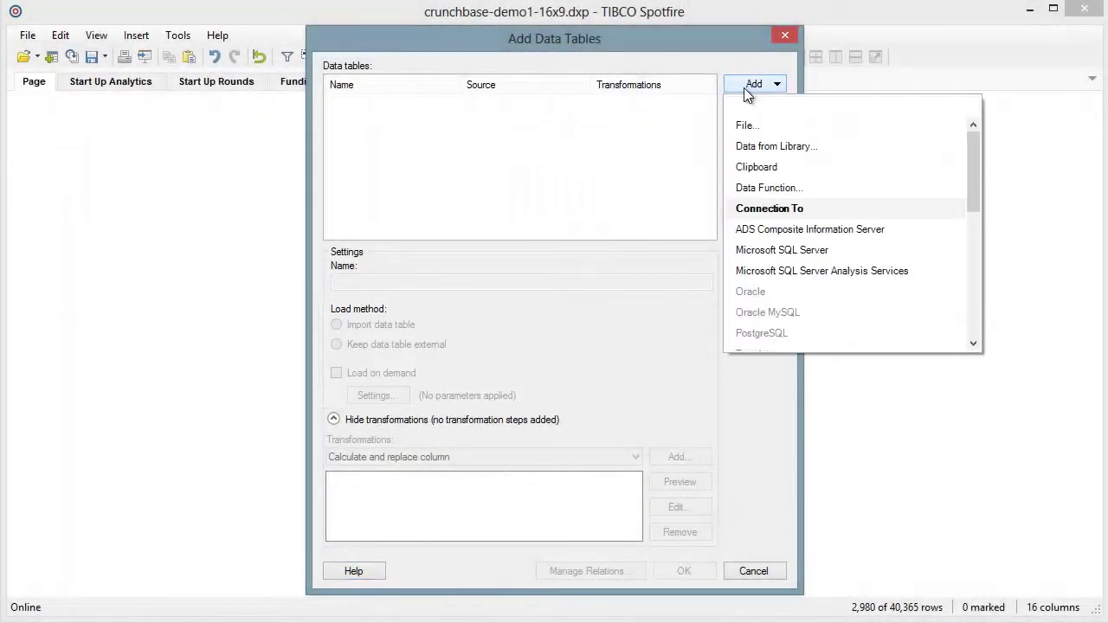
pyautogui.click(746, 125)
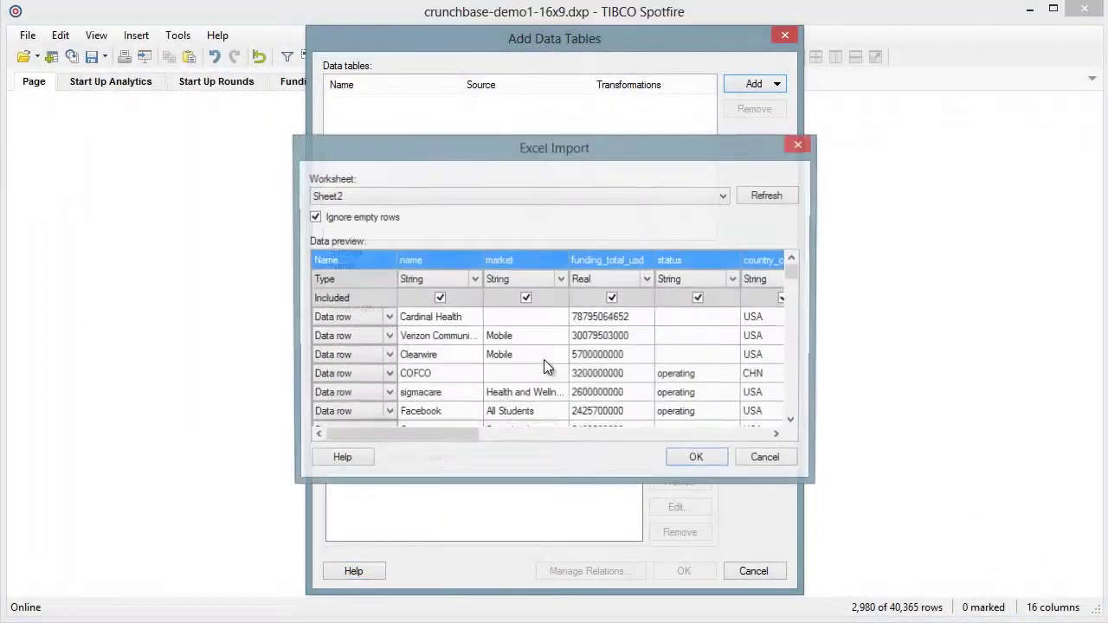
pyautogui.moveTo(453, 435); pyautogui.dragTo(676, 439)
pyautogui.click(698, 459)
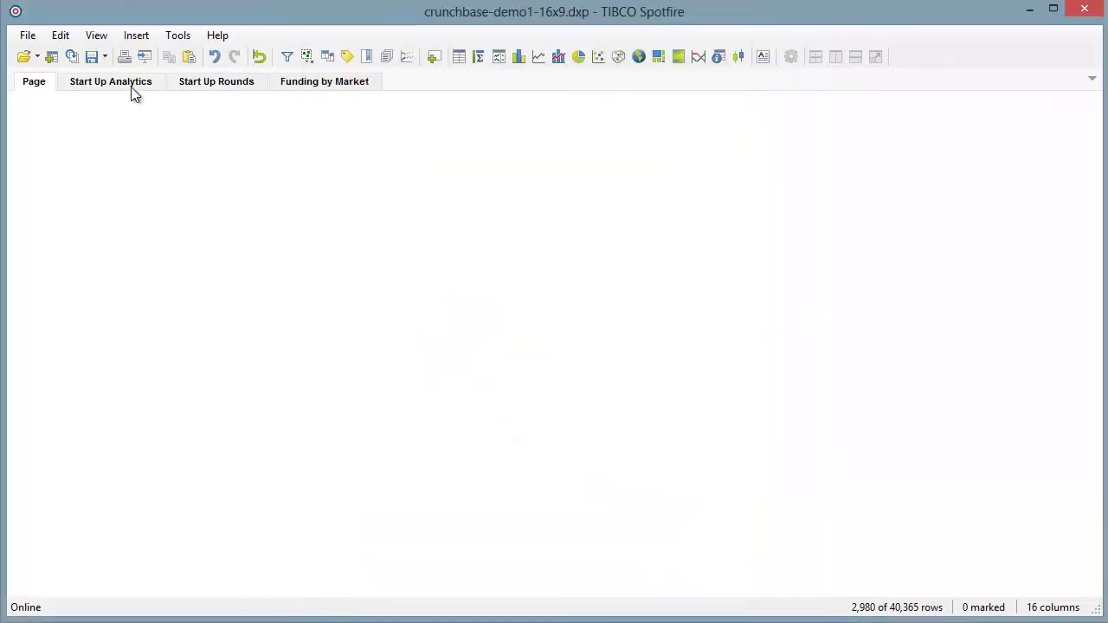
# - On the Start Up Analytics page, set the bar chart's value axis to funding_total_usd and its category axis to name
pyautogui.click(133, 92)
pyautogui.click(33, 357)
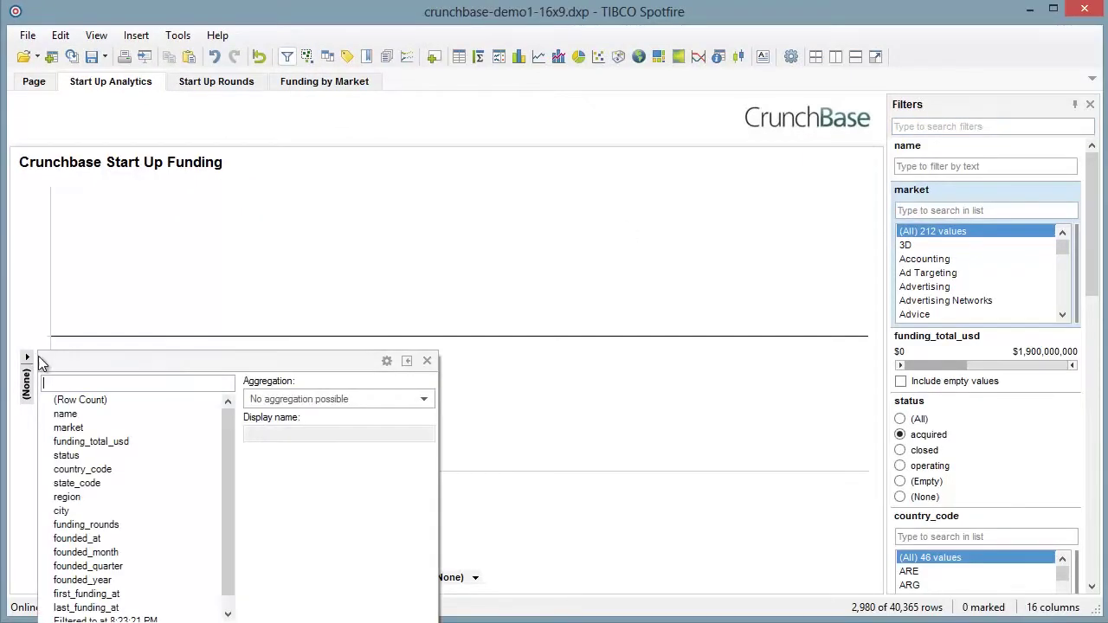
pyautogui.click(135, 443)
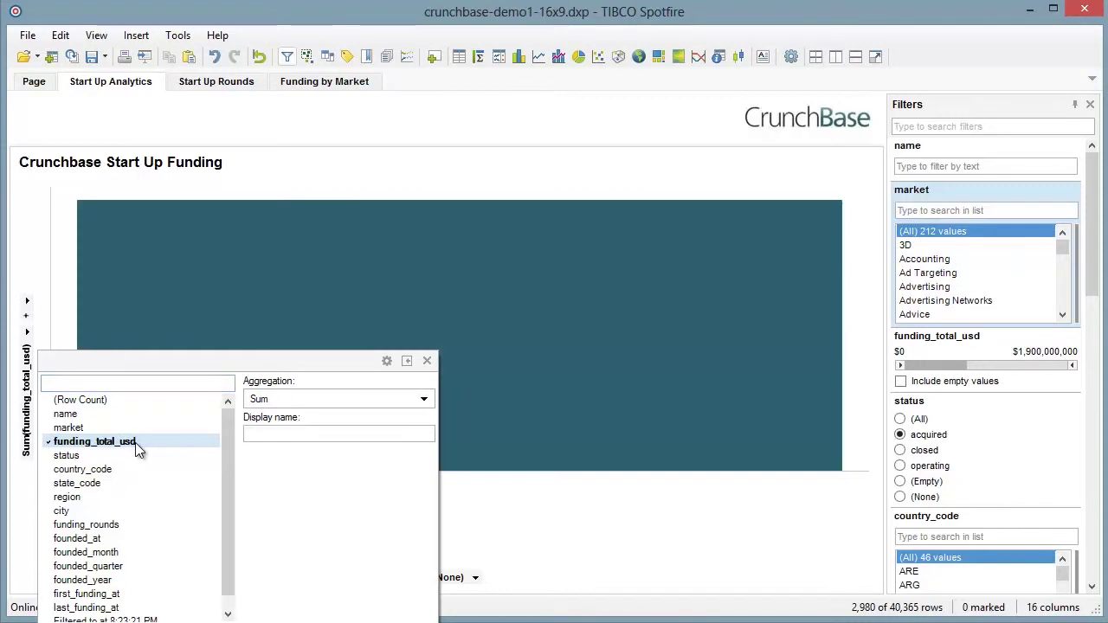
pyautogui.click(488, 498)
pyautogui.click(476, 578)
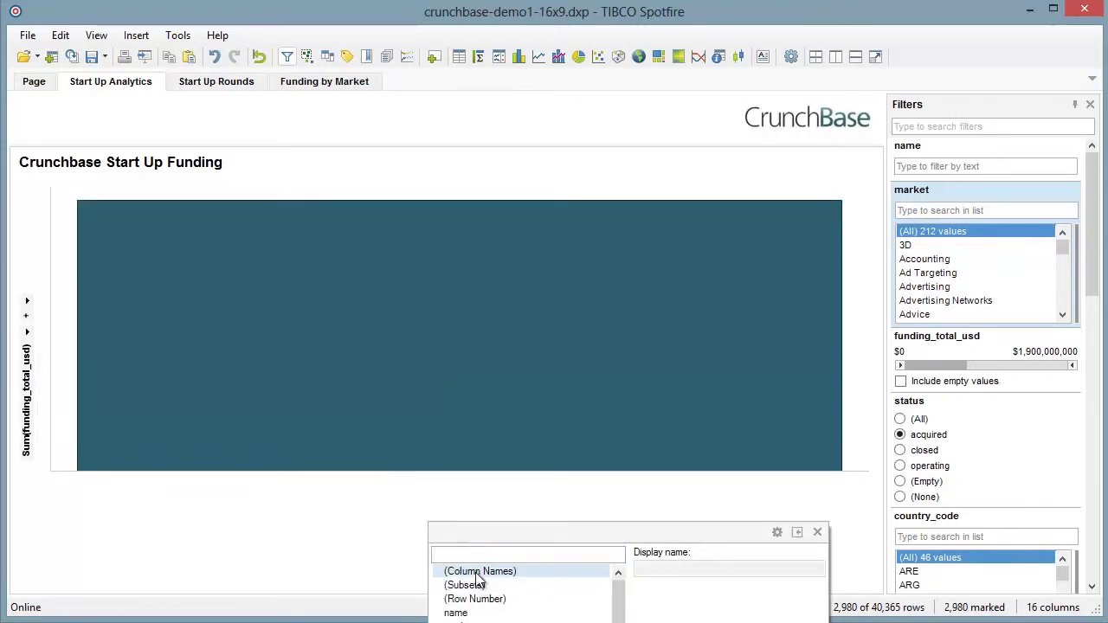
pyautogui.click(475, 615)
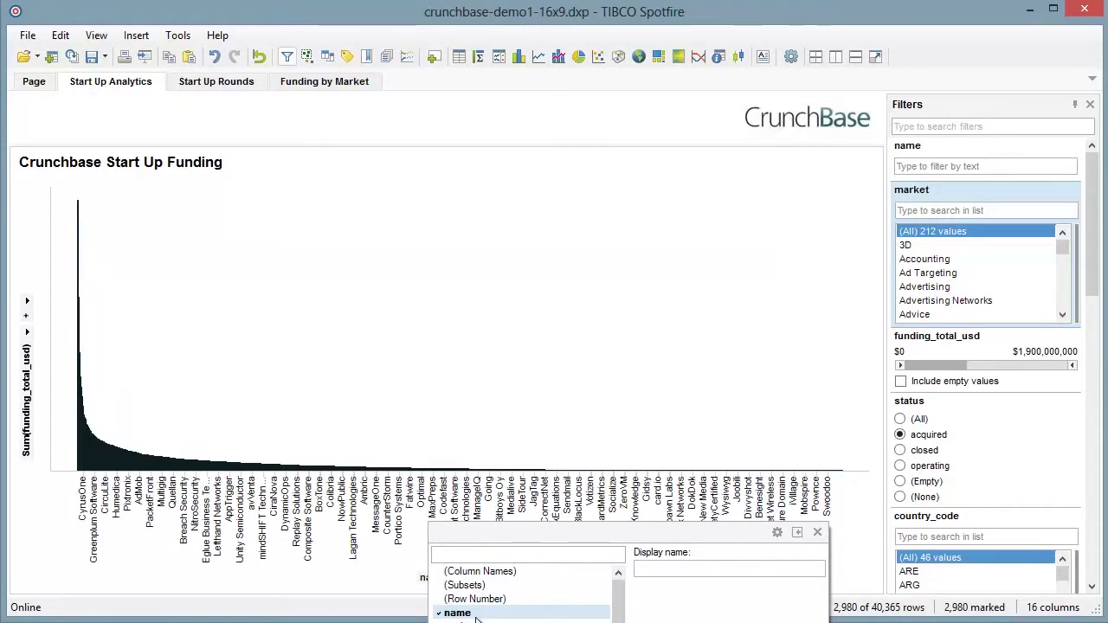
pyautogui.click(308, 428)
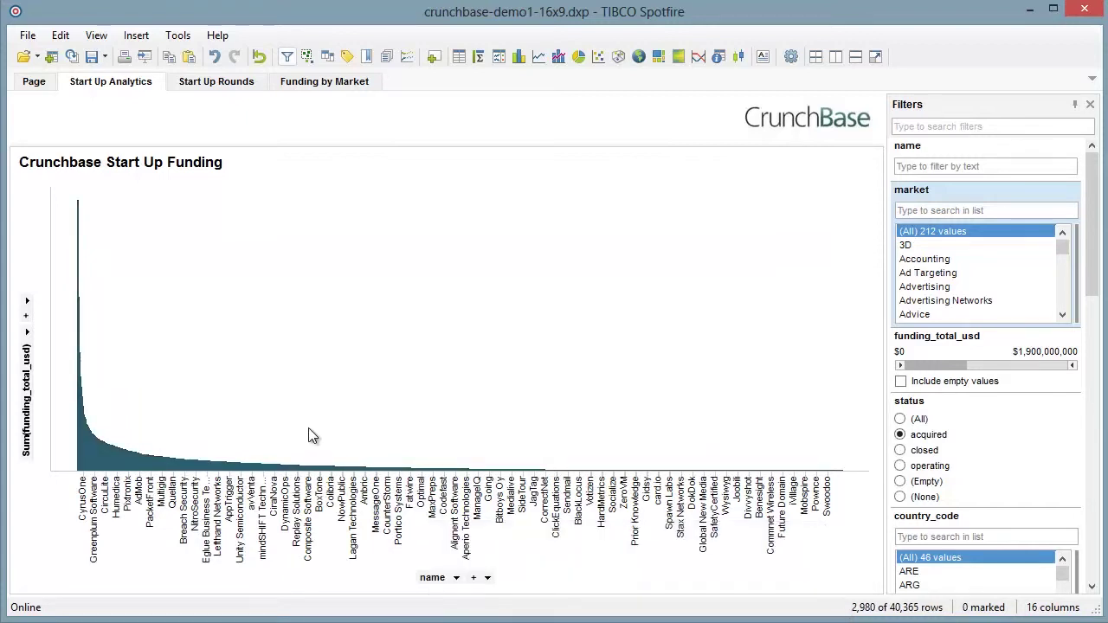
# - Show all statuses, mark the bars of the highest-funded companies, and filter the data to the marked rows
pyautogui.click(901, 419)
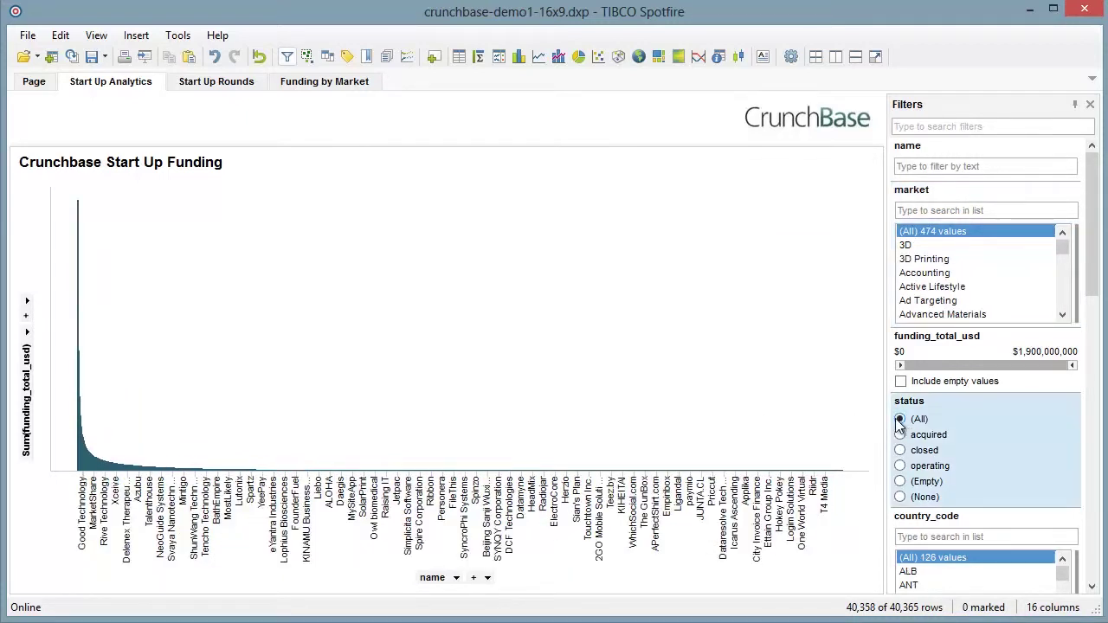
pyautogui.moveTo(66, 193); pyautogui.dragTo(138, 485)
pyautogui.rightClick(80, 208)
pyautogui.moveTo(136, 215)
pyautogui.click(349, 273)
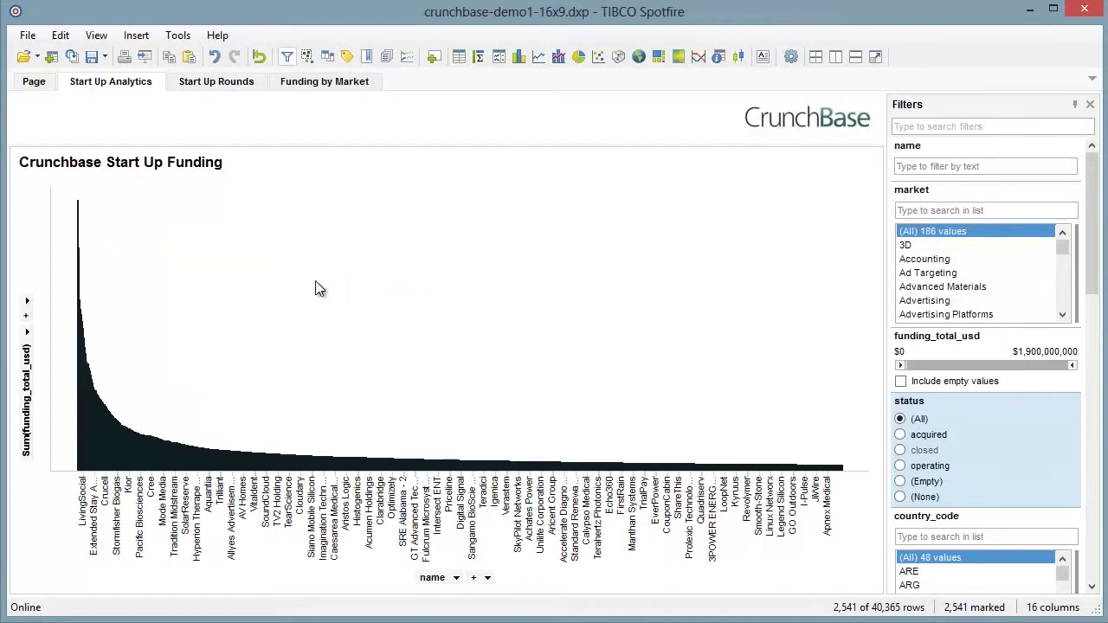
# - Unmark the marked rows in the bar chart
pyautogui.rightClick(78, 210)
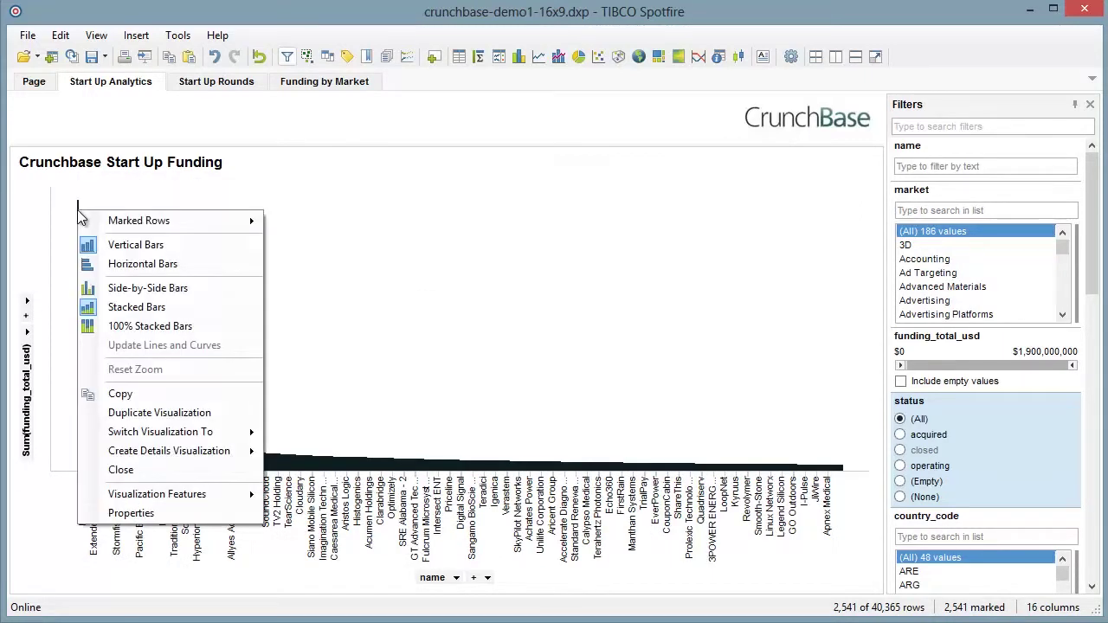
pyautogui.moveTo(102, 221)
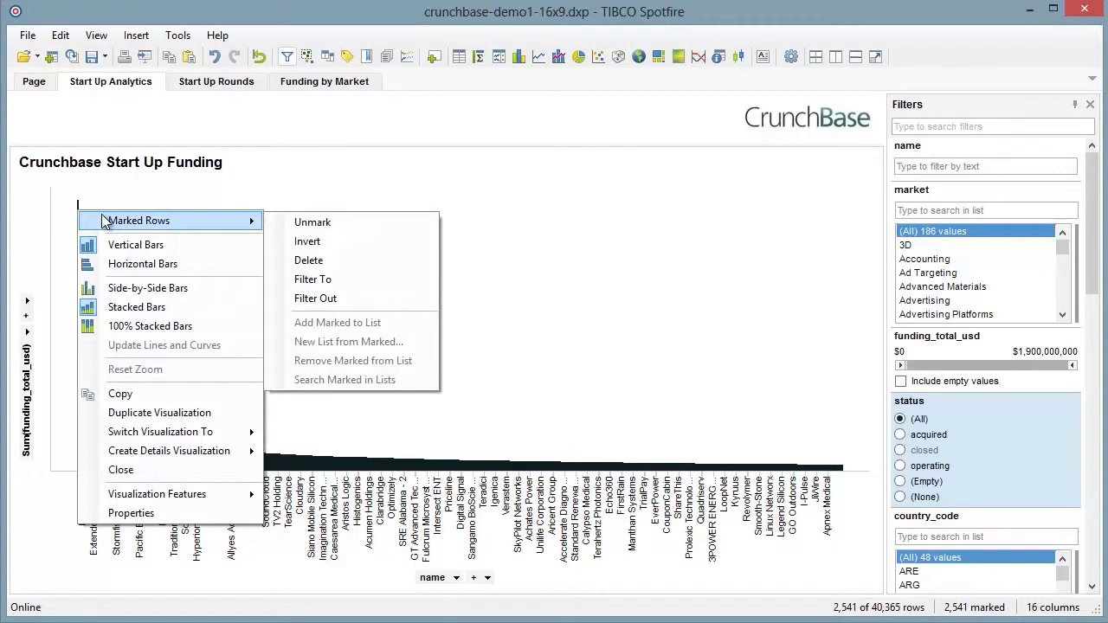
pyautogui.click(318, 223)
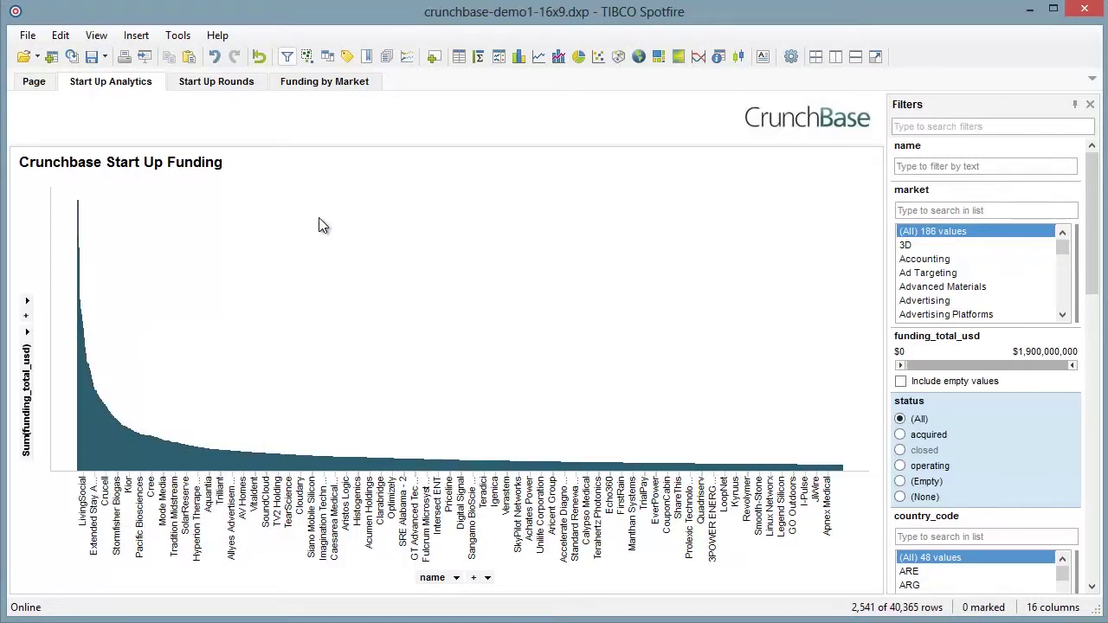
# - Filter market to Cloud Computing, Cloud Data Services, Cloud Management and Cloud Security by searching its values for "Cloud"
pyautogui.click(900, 209)
pyautogui.write('Cloud')
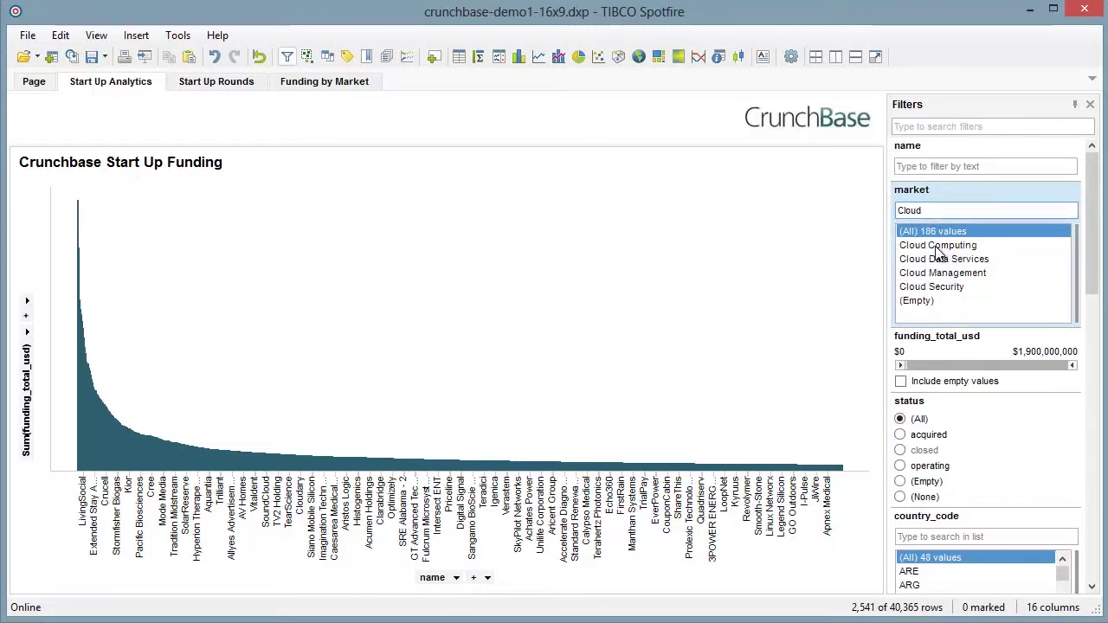
pyautogui.click(940, 247)
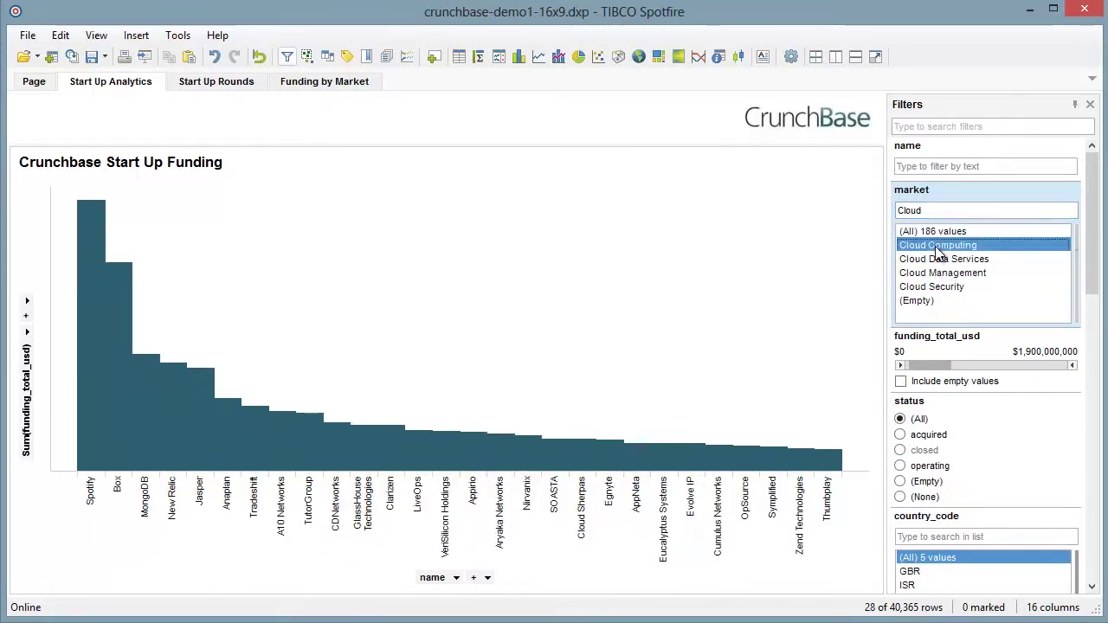
pyautogui.keyDown('shift'); pyautogui.click(932, 289); pyautogui.keyUp('shift')
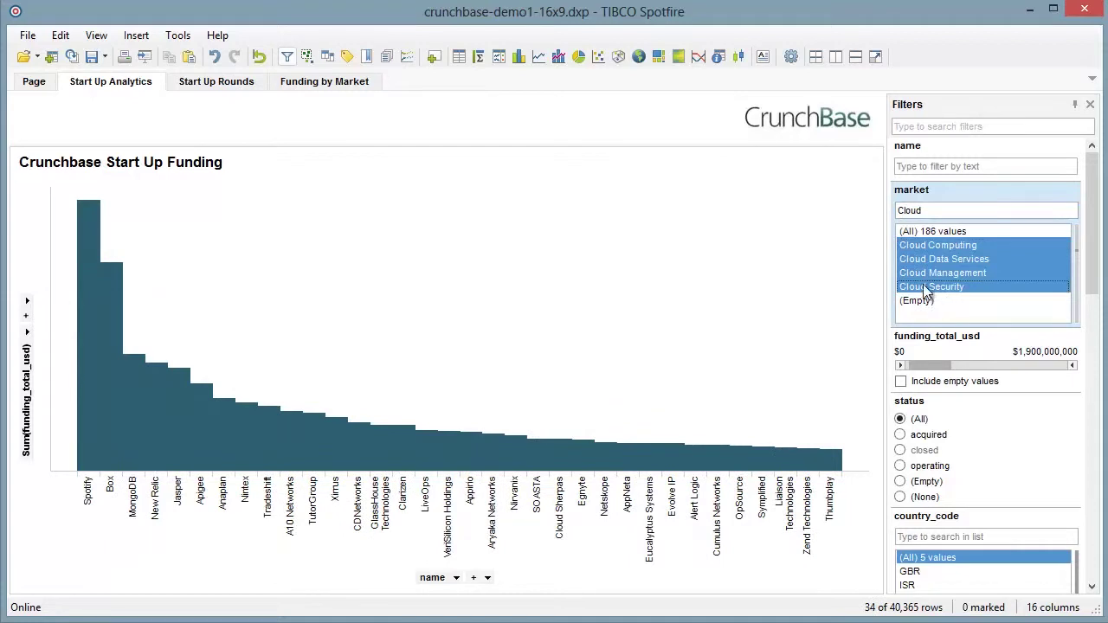
# - Filter market to Big Data and Big Data Analytics, and check the funding of Cloudera, Dun & Bradstreet Credibility Corp. and Hortonworks
pyautogui.hotkey('shift', 'Tab')
pyautogui.write('Big')
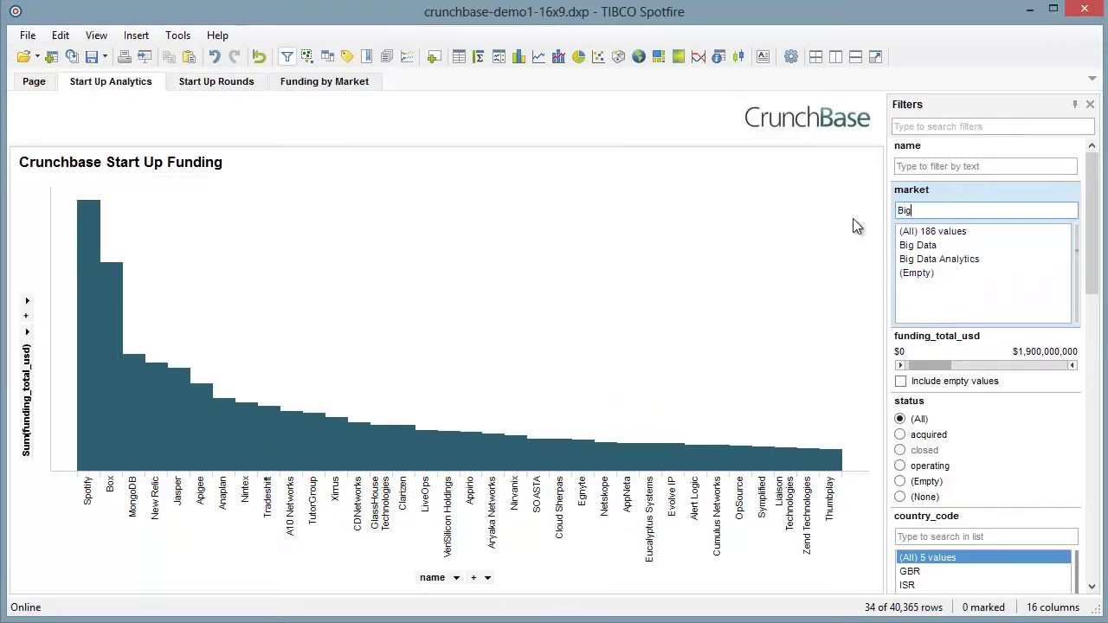
pyautogui.click(934, 245)
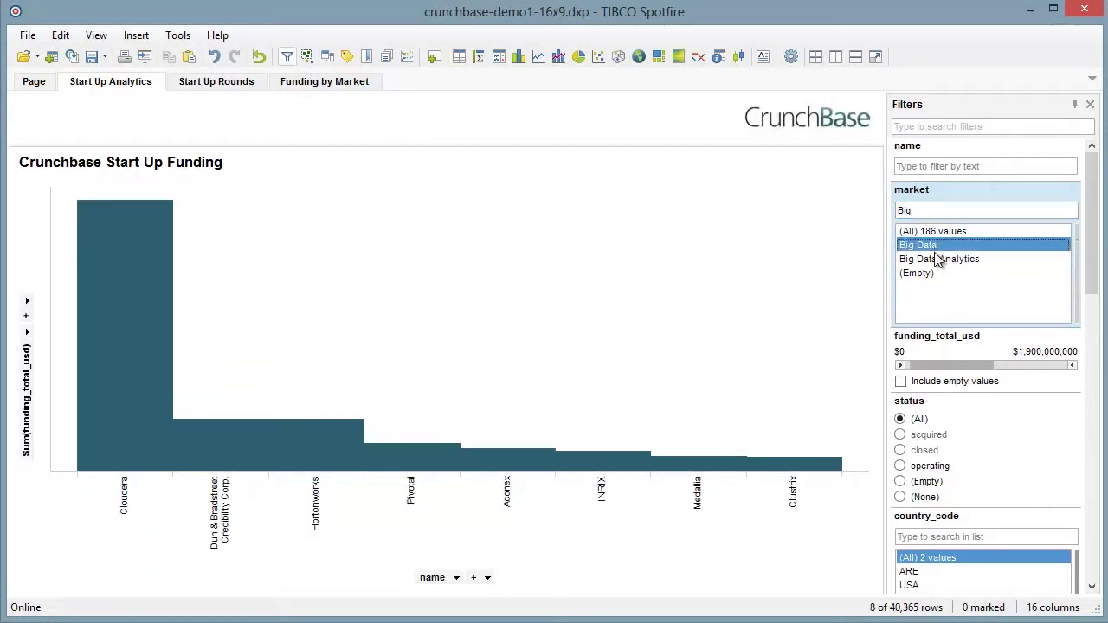
pyautogui.keyDown('ctrl'); pyautogui.click(935, 257); pyautogui.keyUp('ctrl')
pyautogui.moveTo(125, 349)
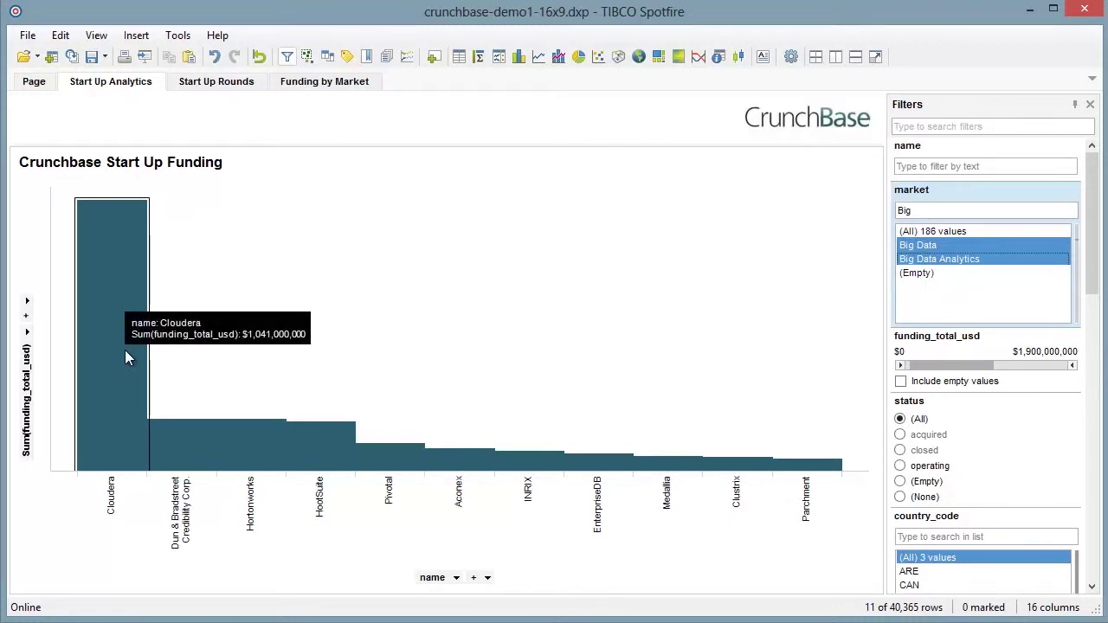
pyautogui.moveTo(192, 440)
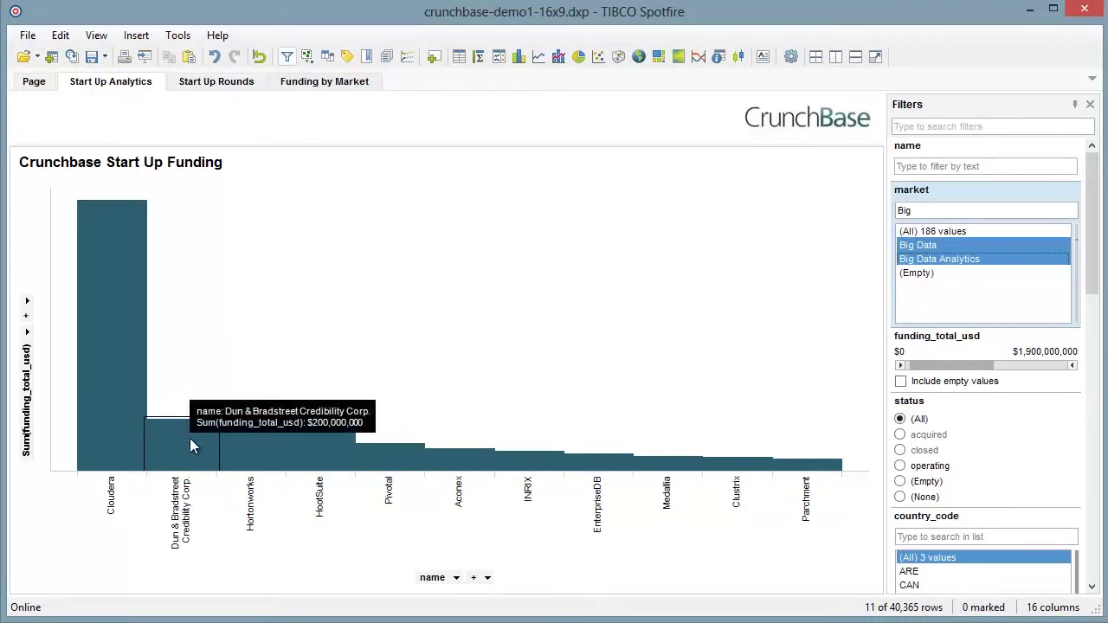
pyautogui.moveTo(248, 451)
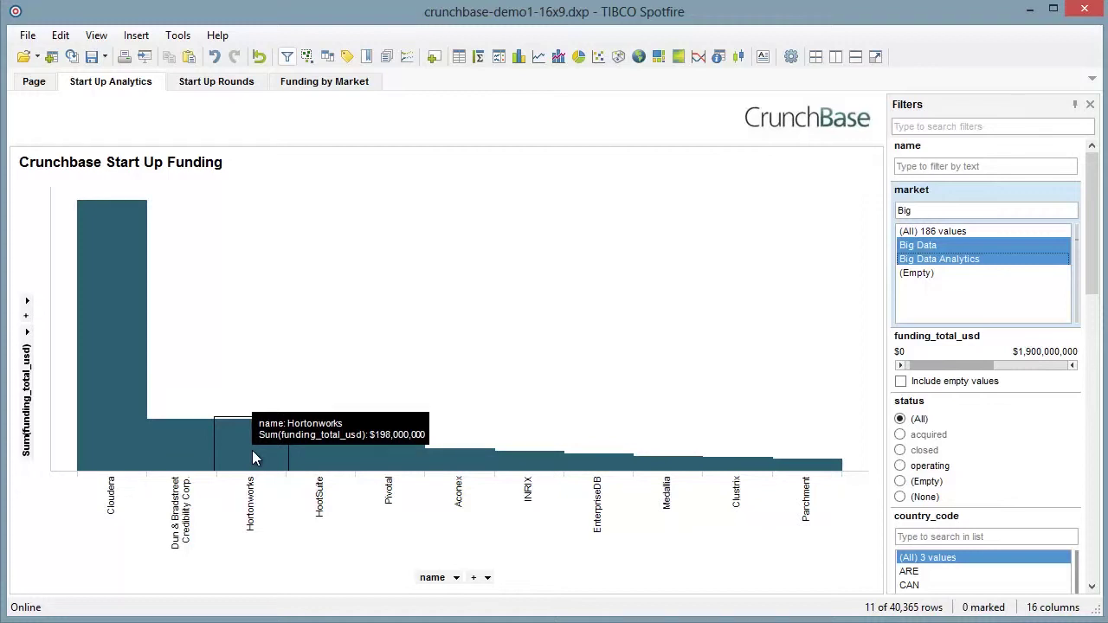
# - Open the Start Up Rounds page and inspect the Cloudera marker and the (Empty) status's standard deviation line
pyautogui.click(221, 82)
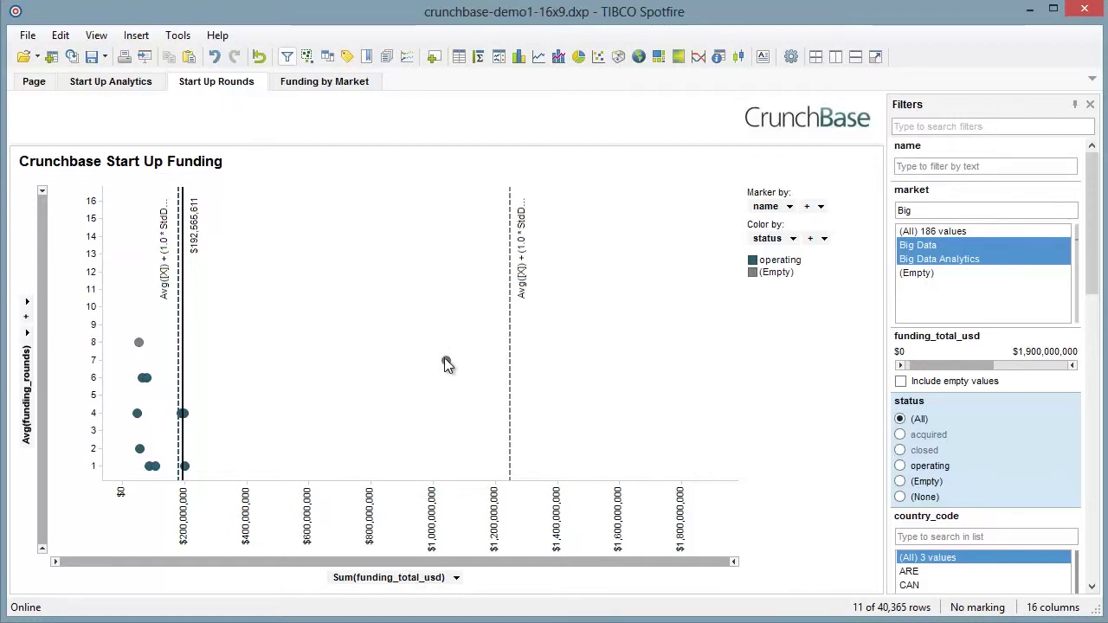
pyautogui.moveTo(449, 366)
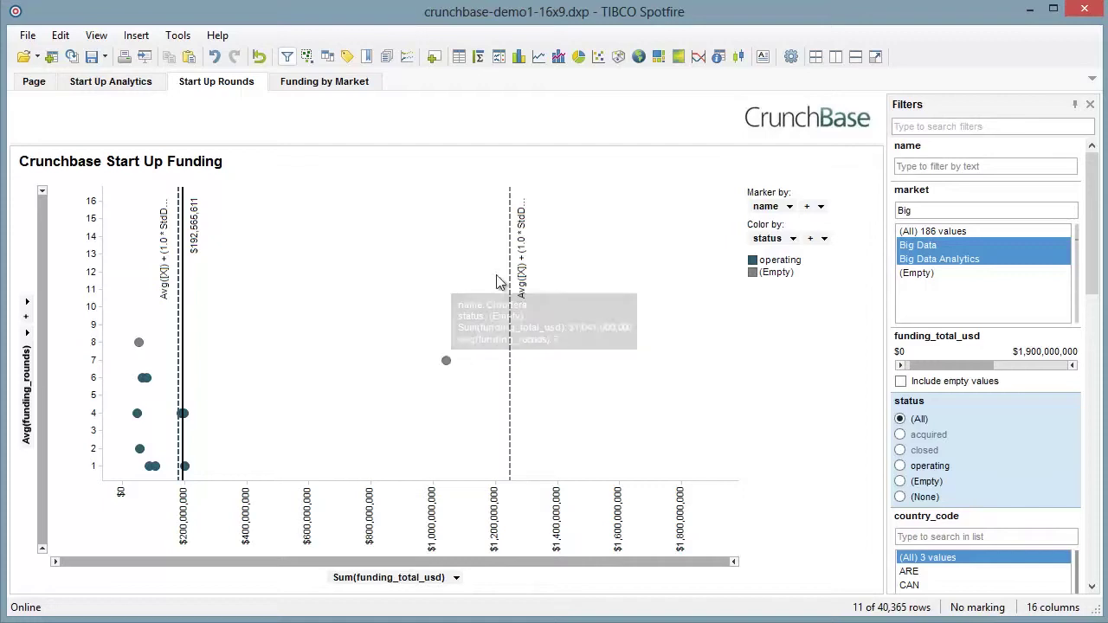
pyautogui.moveTo(511, 203)
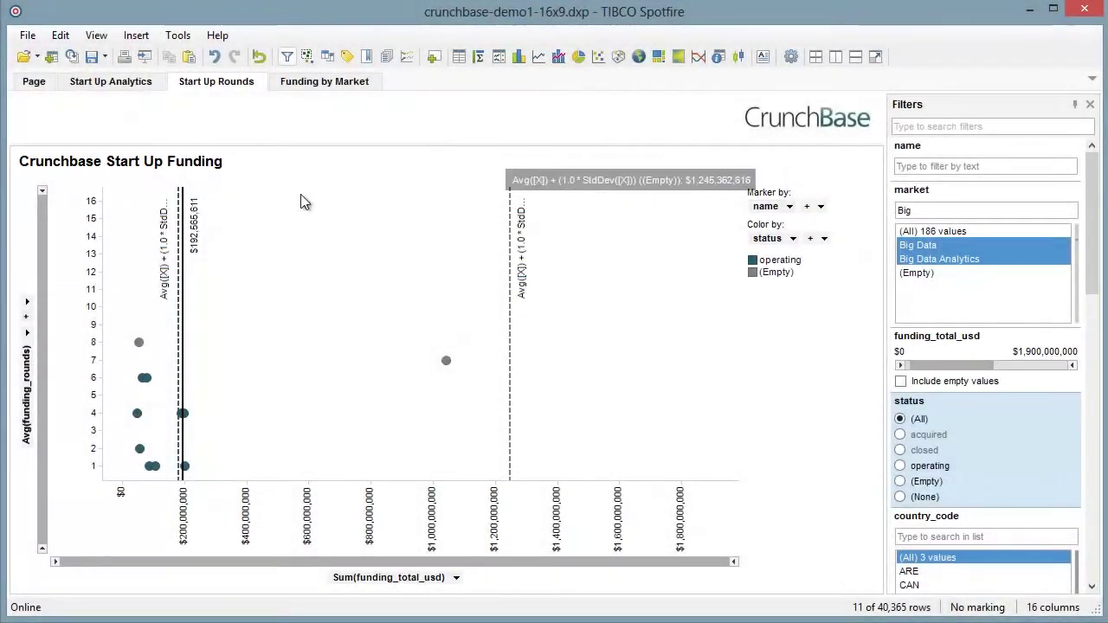
# - Show all markets in the scatter plot, restrict the funding axis to about $1,250,000,000 and above, and inspect the O3b Networks and Fisker Automotive markers
pyautogui.click(957, 233)
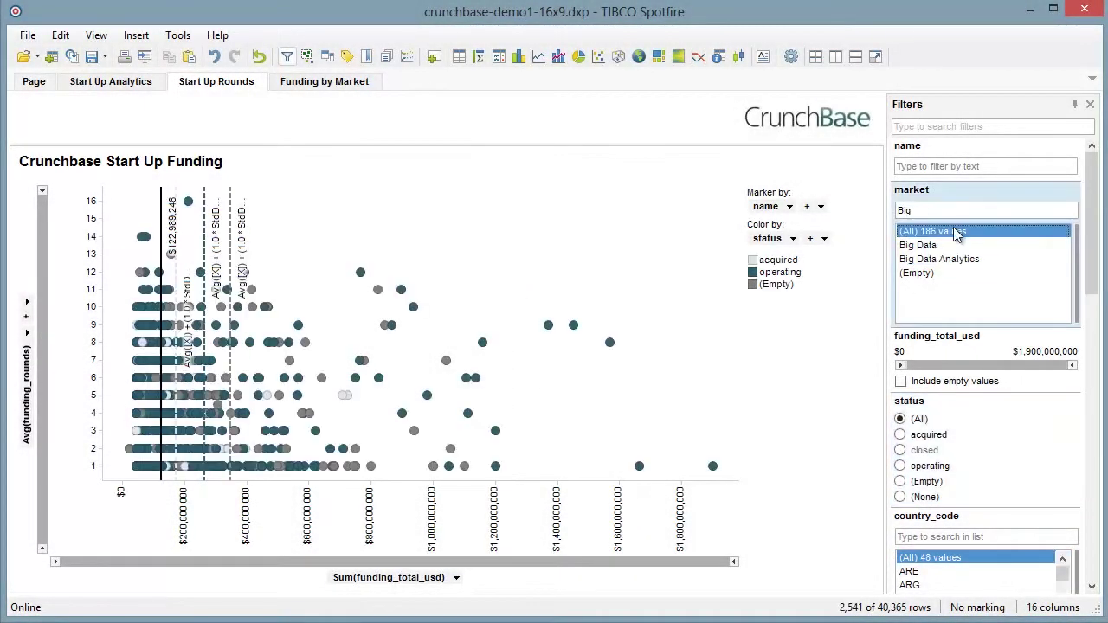
pyautogui.moveTo(54, 561); pyautogui.dragTo(500, 555)
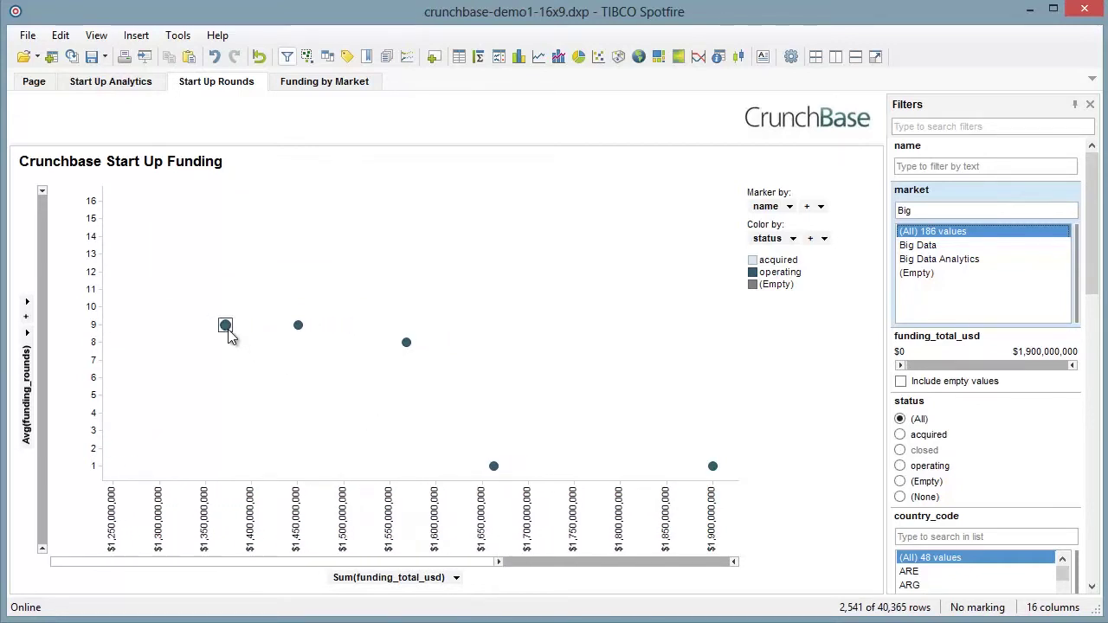
pyautogui.moveTo(228, 329)
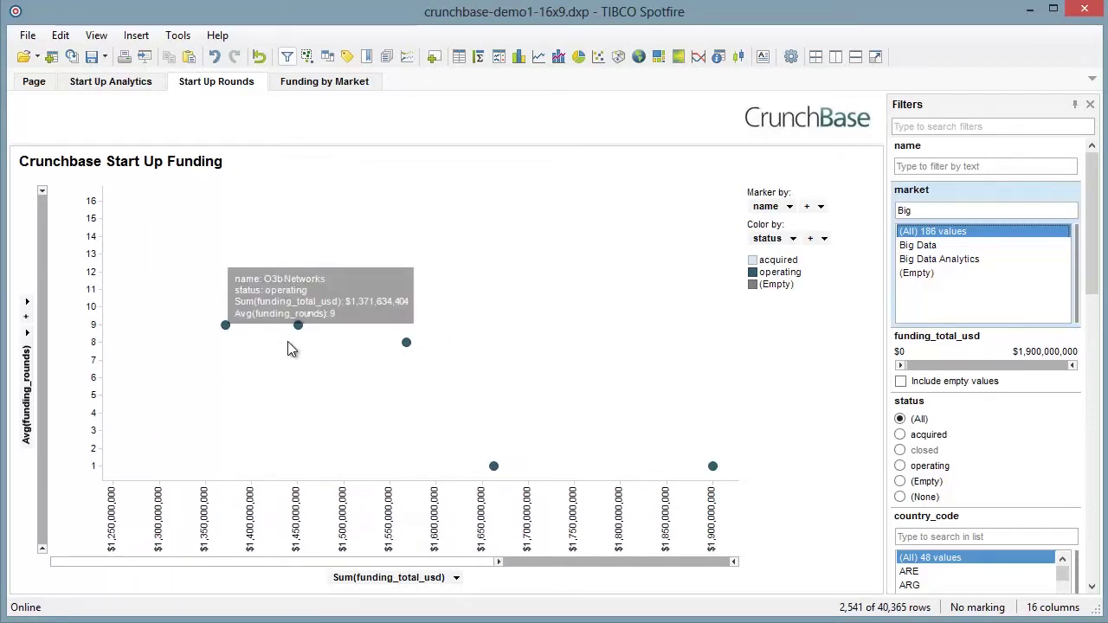
pyautogui.moveTo(301, 334)
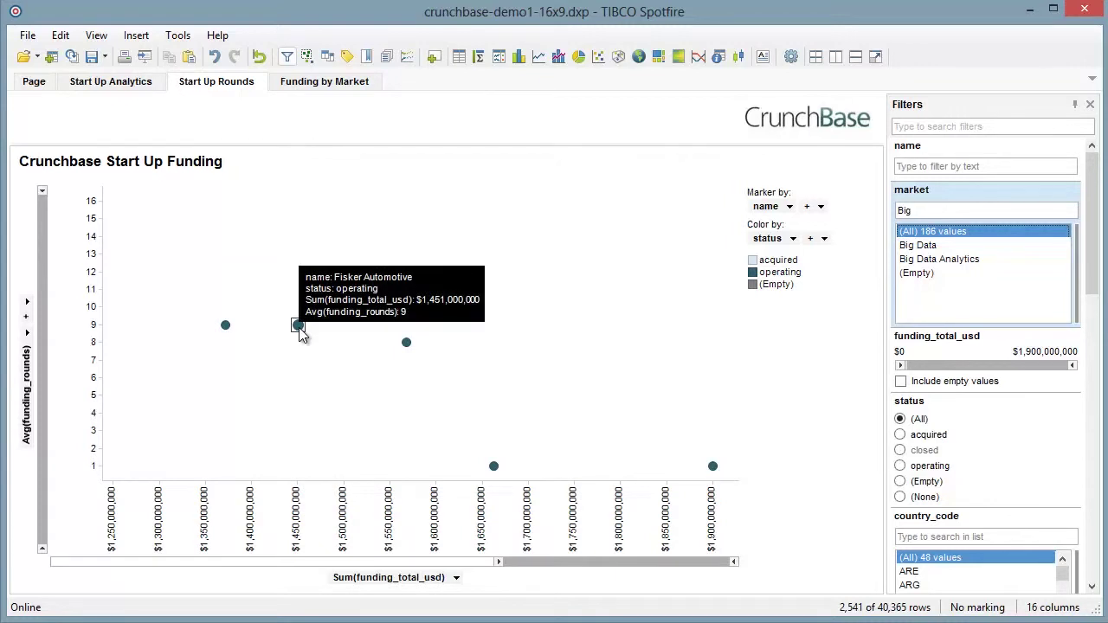
# - Restore the full funding axis range and filter market to the four Cloud markets by searching for "Cloud"
pyautogui.moveTo(500, 562); pyautogui.dragTo(54, 562)
pyautogui.doubleClick(905, 211)
pyautogui.write('Cloud')
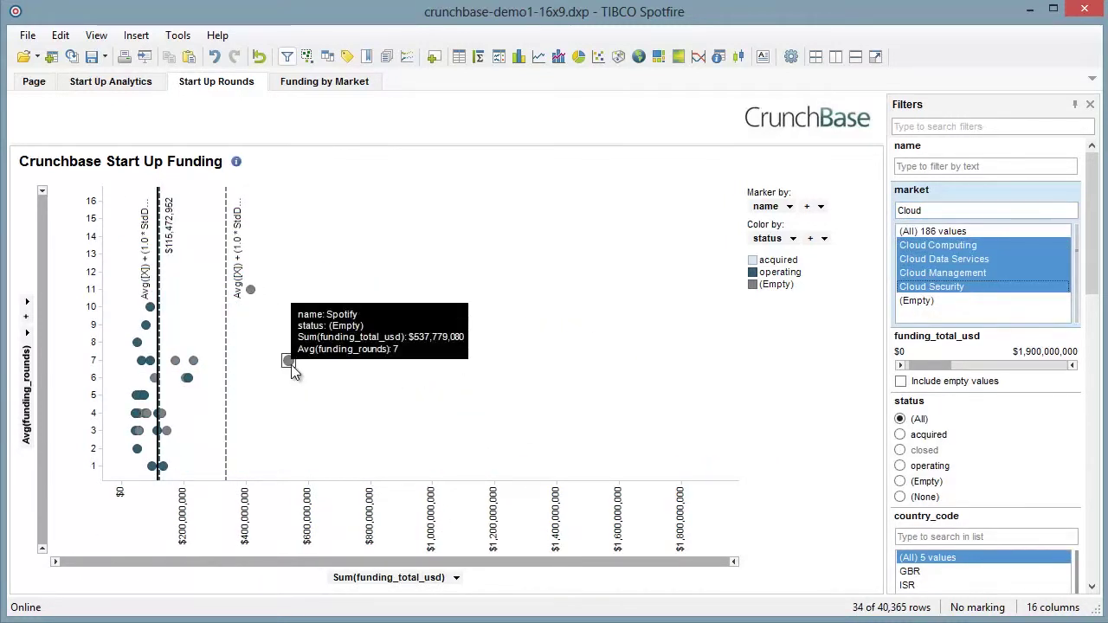
# - Open the Funding by Market page, mark Cloud Computing in the treemap, and browse its companies in the details
pyautogui.click(318, 85)
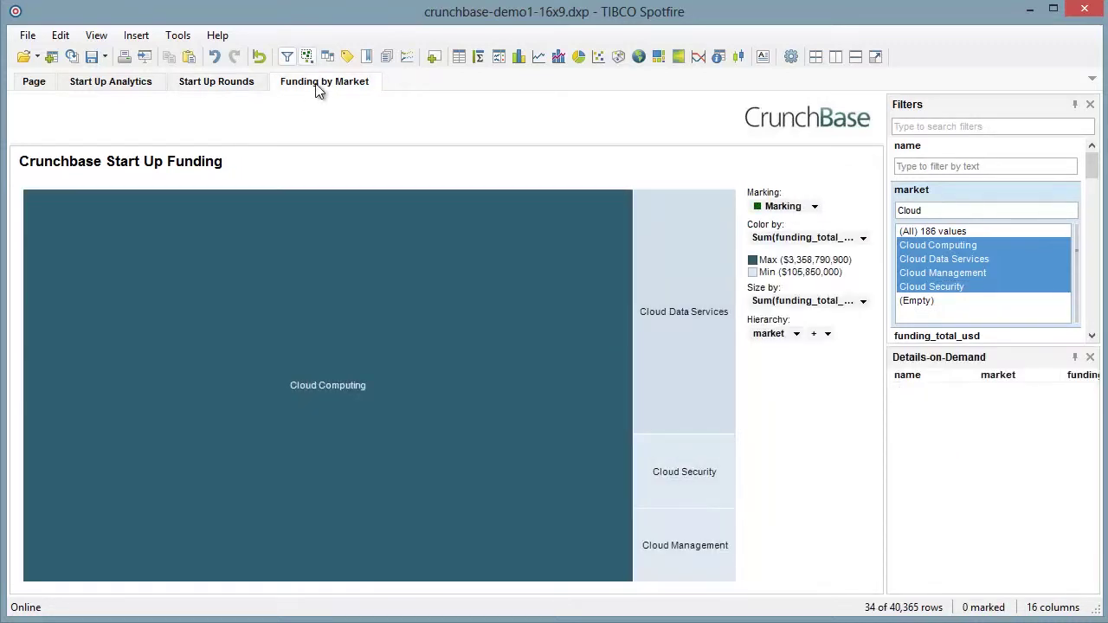
pyautogui.moveTo(326, 251)
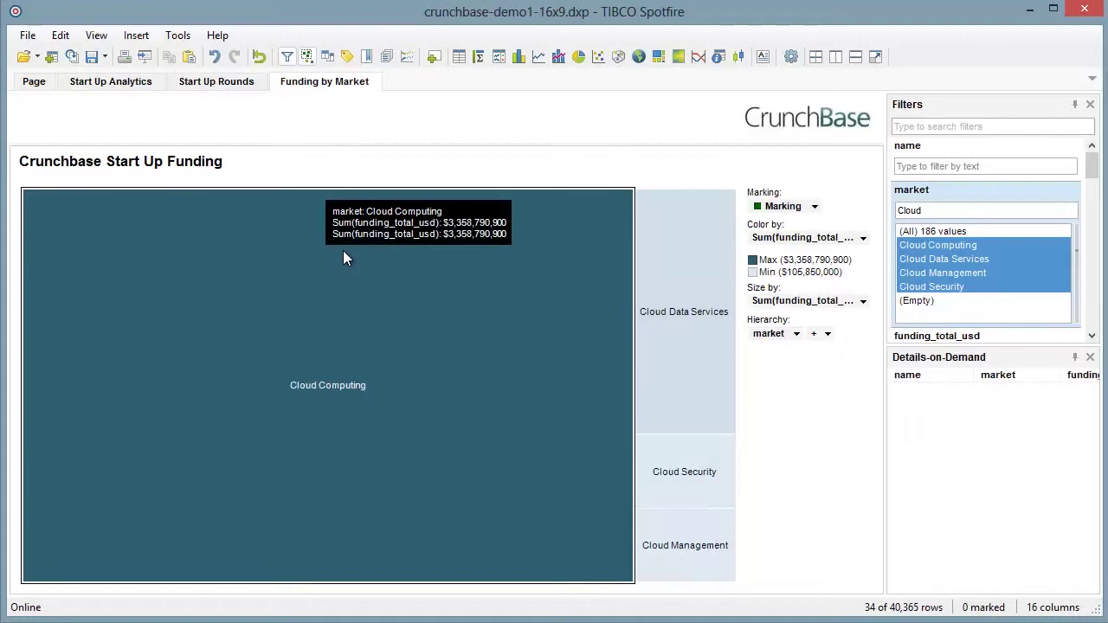
pyautogui.click(604, 572)
pyautogui.scroll(-5, 943, 393)
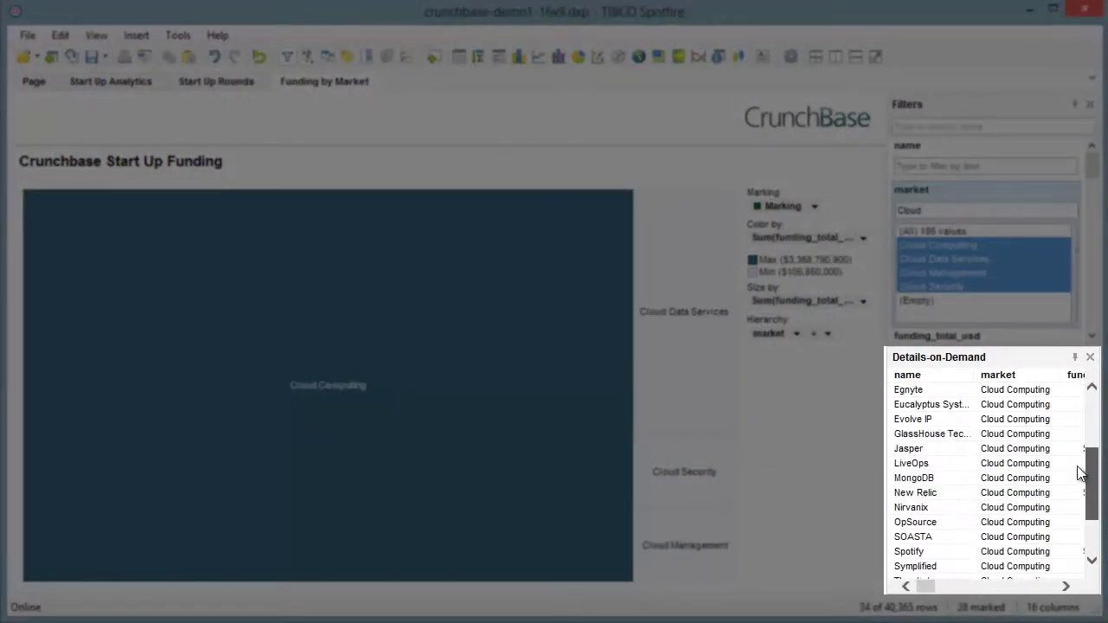
# - Mark Cloud Management in the treemap and review its company's details
pyautogui.click(694, 539)
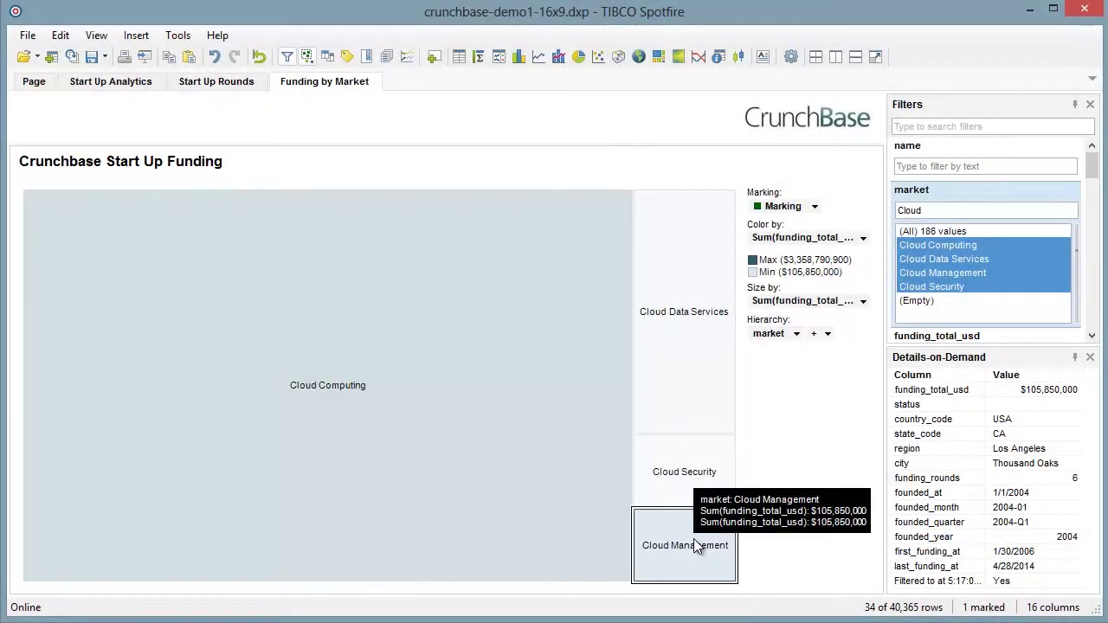
pyautogui.moveTo(1089, 492)
pyautogui.moveTo(1090, 492); pyautogui.dragTo(1093, 465)
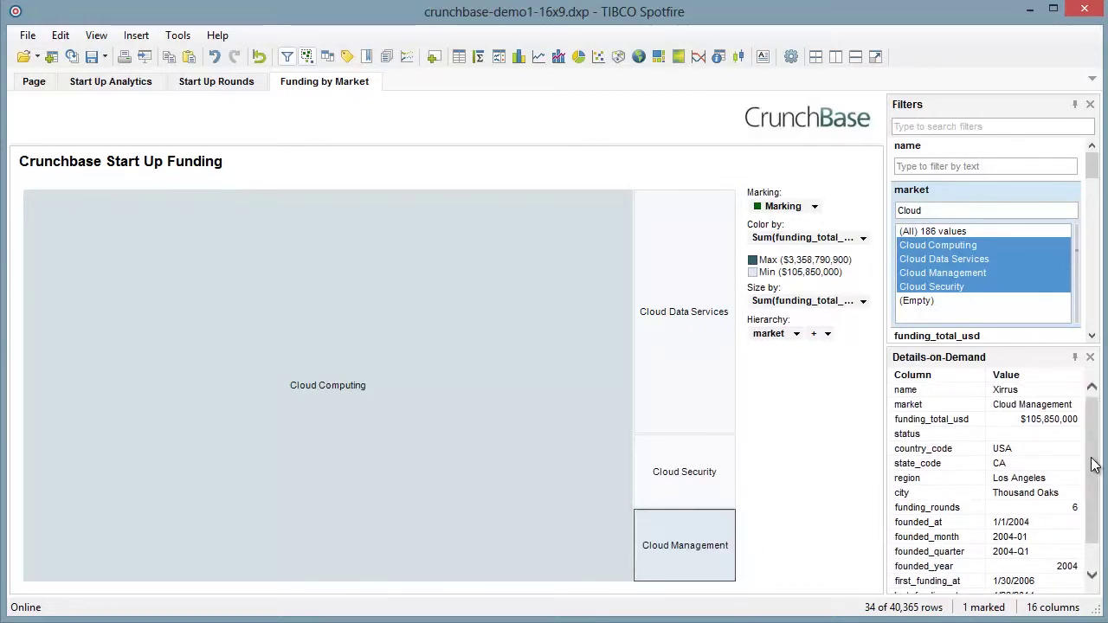
# - Mark Cloud Security and Cloud Data Services in turn in the treemap to compare their company details
pyautogui.moveTo(715, 523)
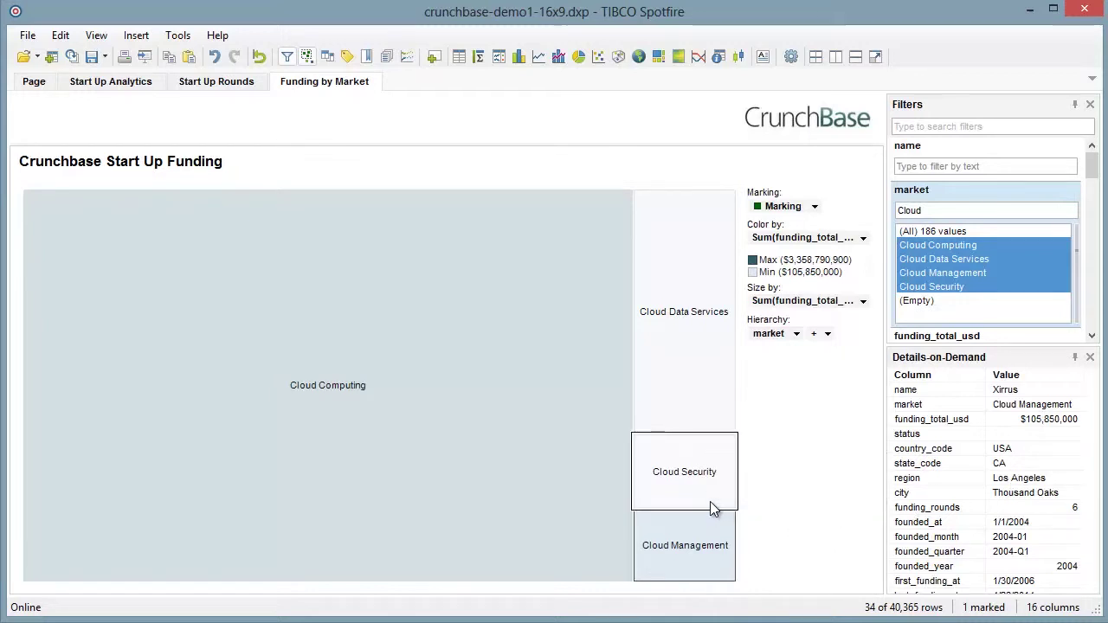
pyautogui.click(710, 501)
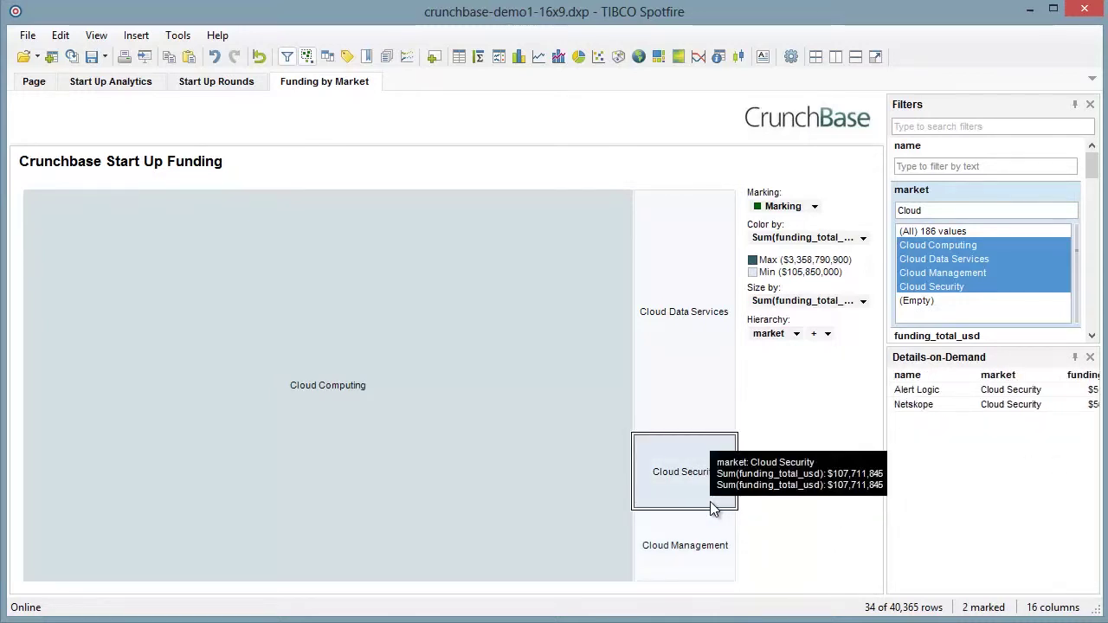
pyautogui.click(704, 424)
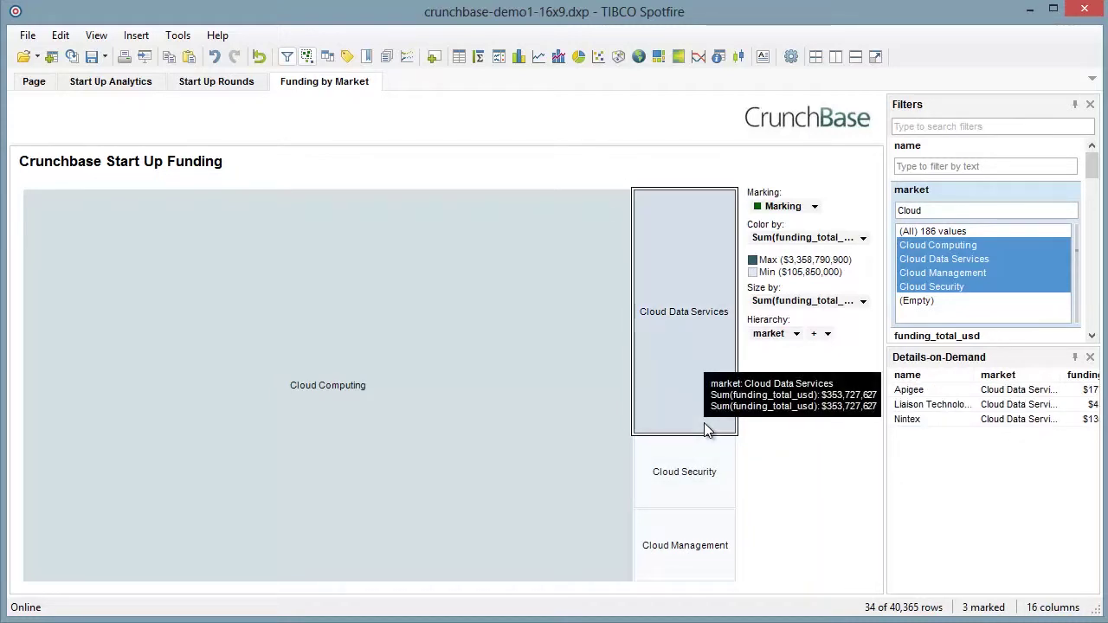
pyautogui.click(709, 445)
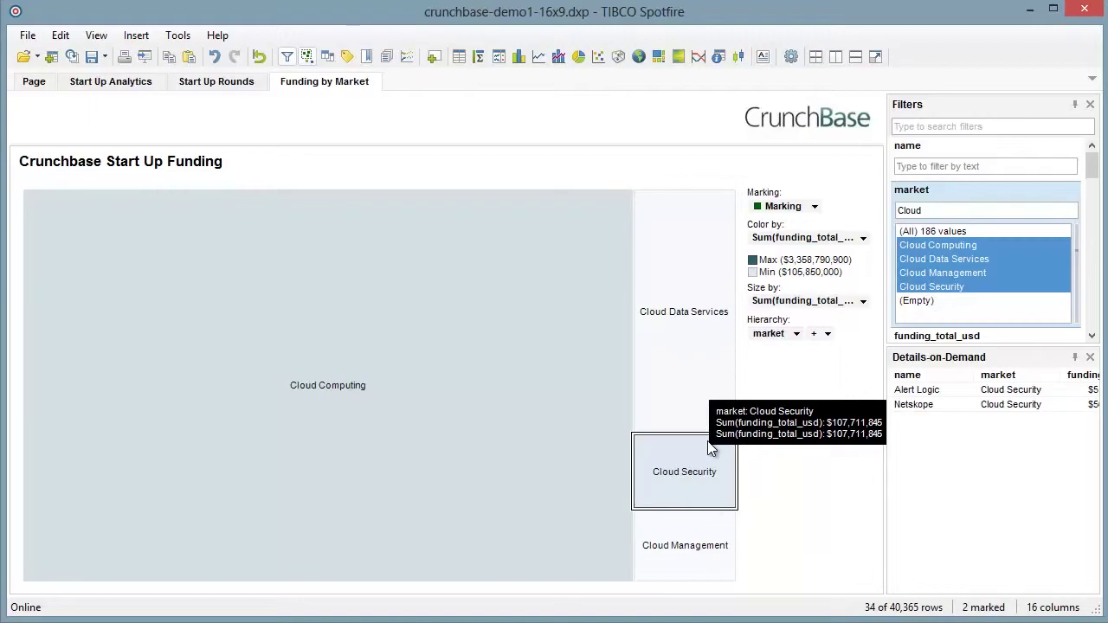
pyautogui.click(706, 430)
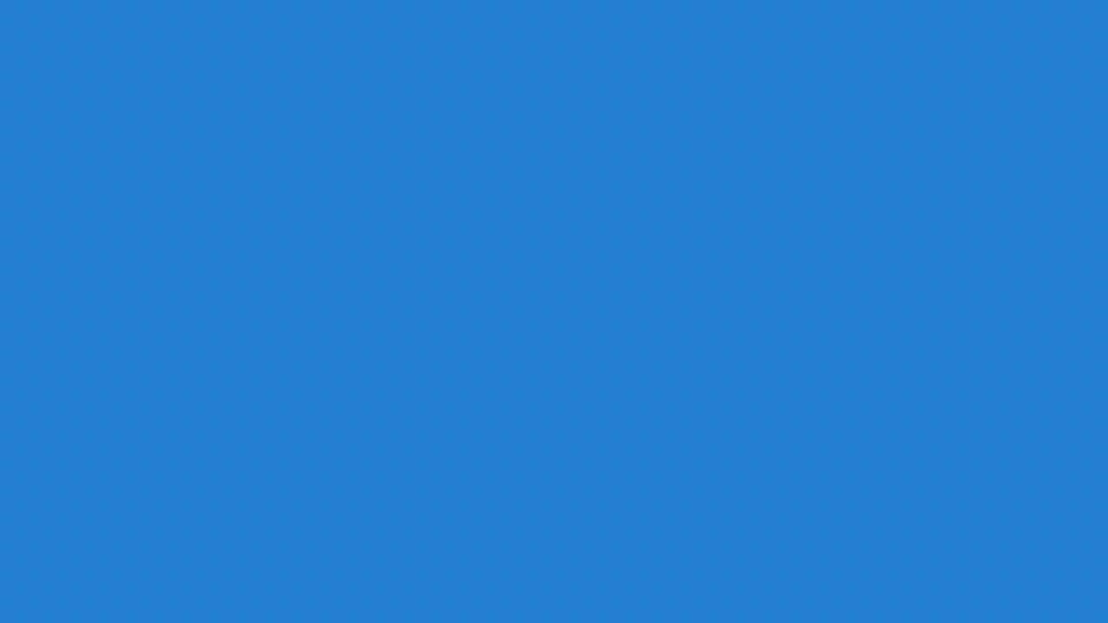